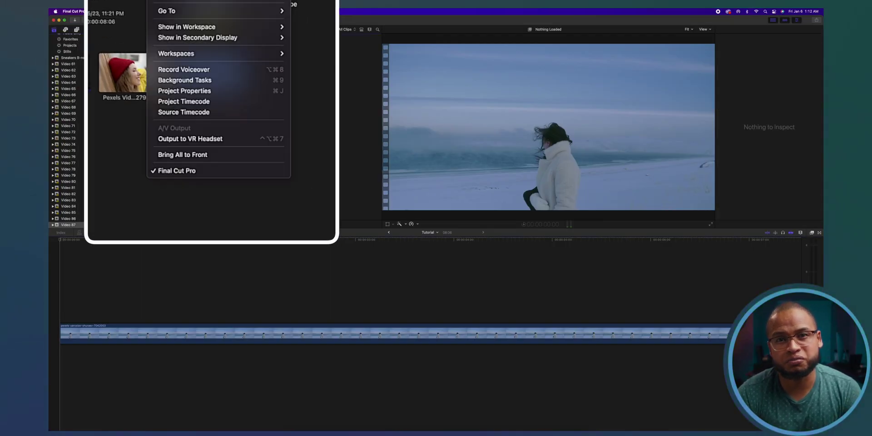
Step: Switch to the Color & Effects workspace and show a single full-width RGB Parade scope
mouse_move(205, 57)
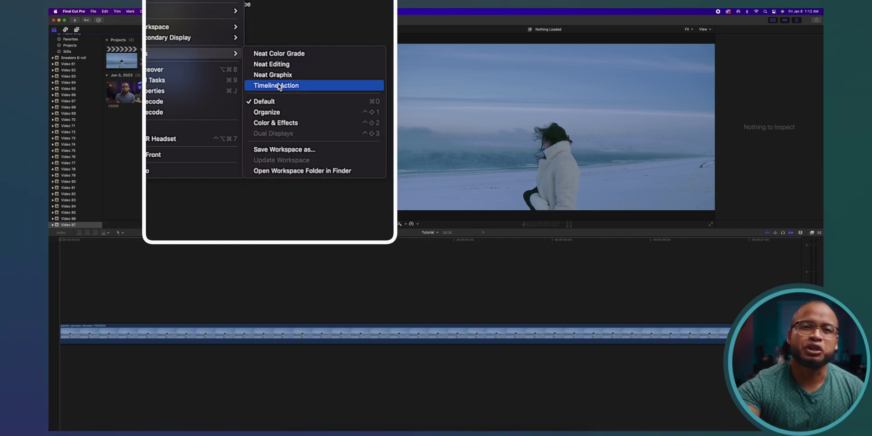
left_click(274, 123)
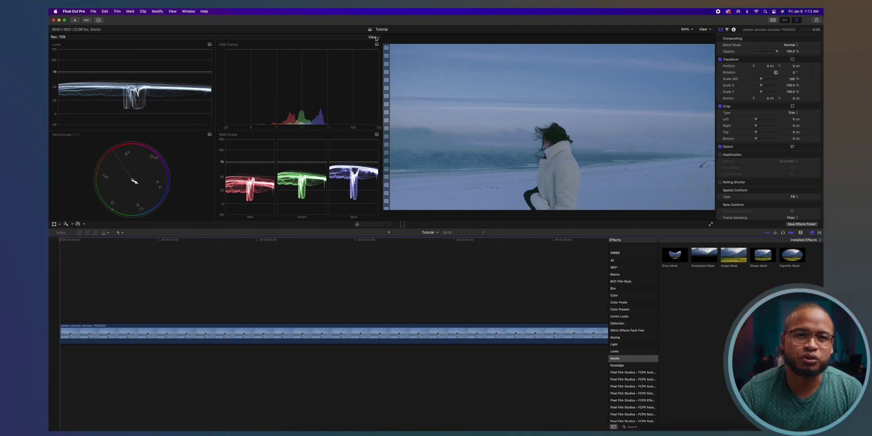
left_click(376, 38)
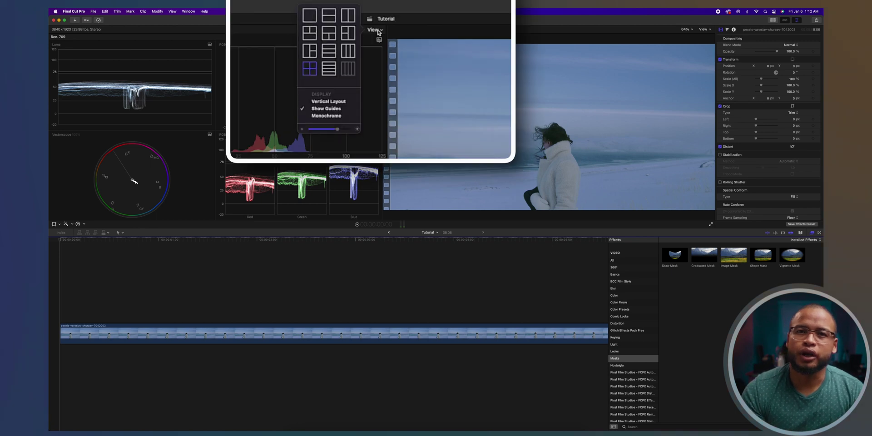
left_click(310, 15)
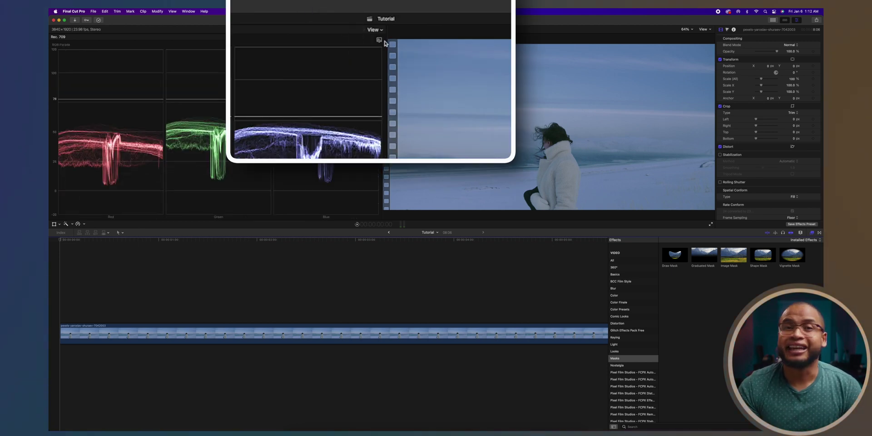
Step: Change the single scope's display from RGB Parade to Vectorscope
left_click(380, 40)
left_click(389, 63)
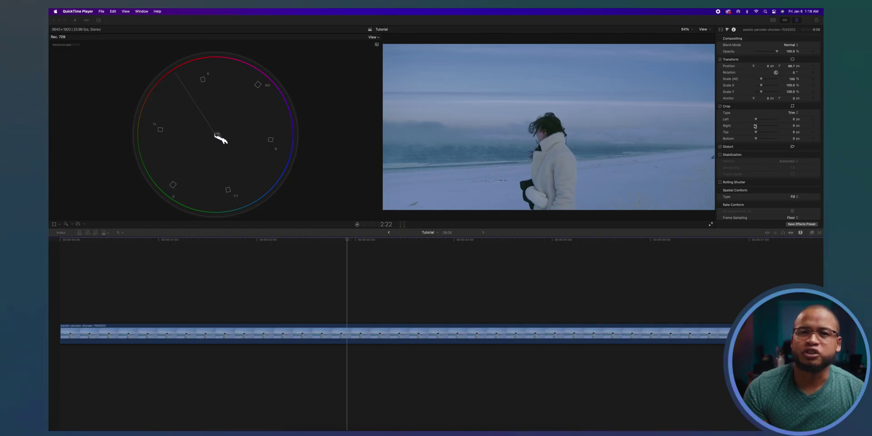
left_click(54, 223)
left_click(59, 224)
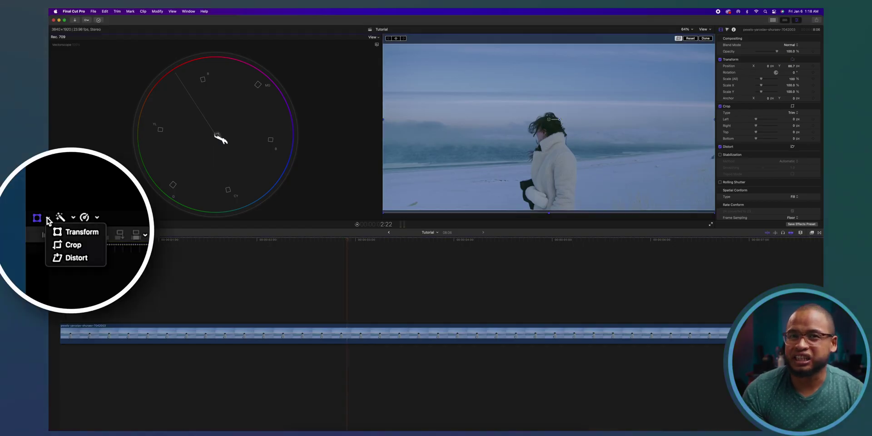
left_click(69, 238)
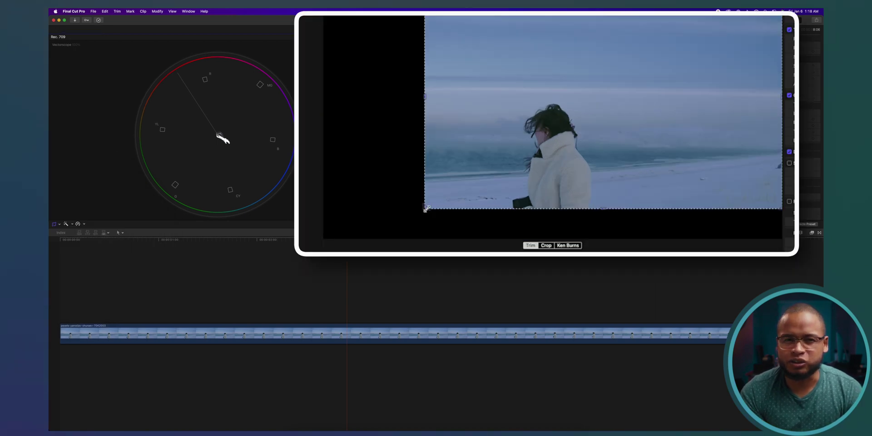
left_click_drag(588, 18, 587, 113)
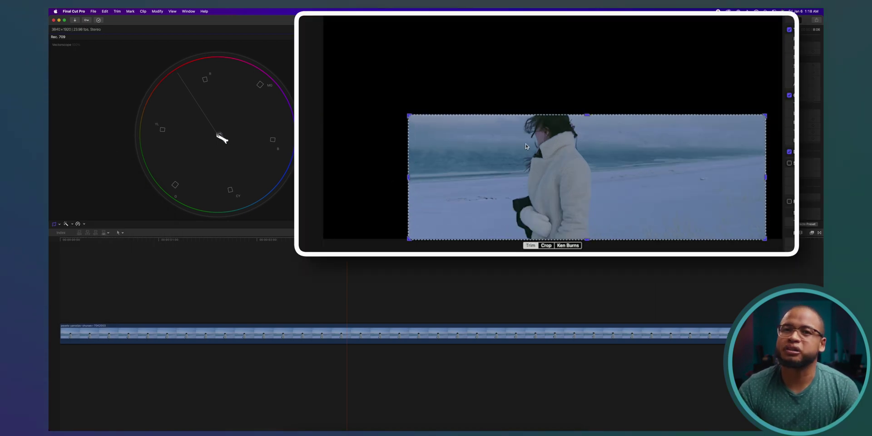
left_click_drag(409, 181, 610, 186)
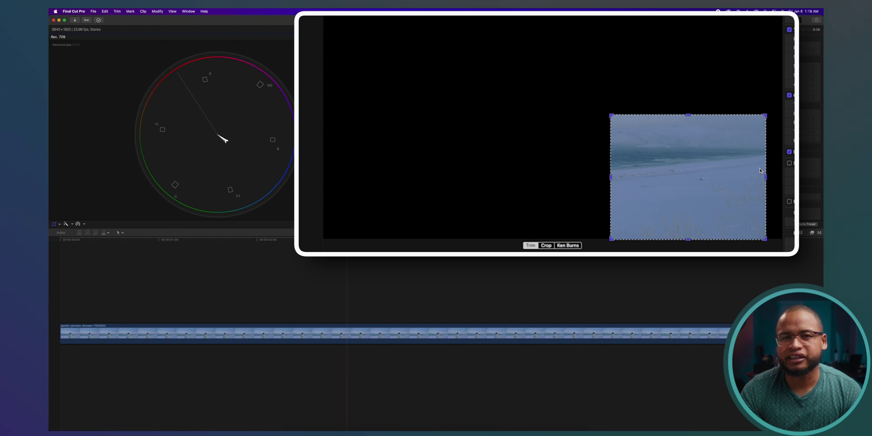
left_click_drag(766, 179, 676, 182)
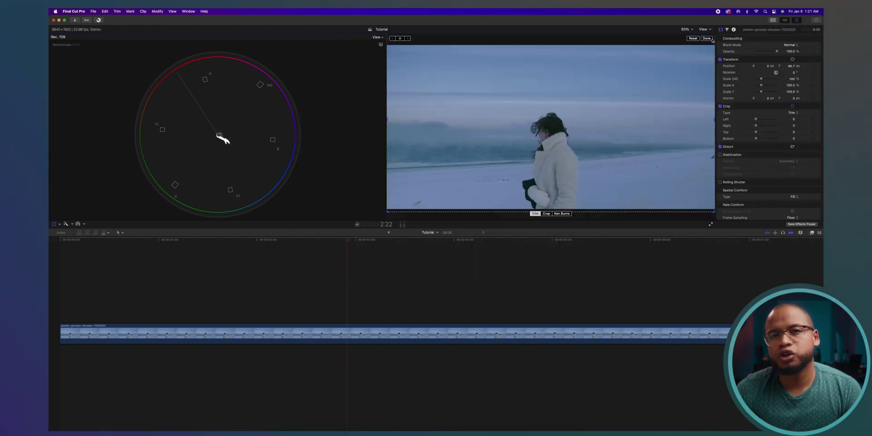
left_click(707, 38)
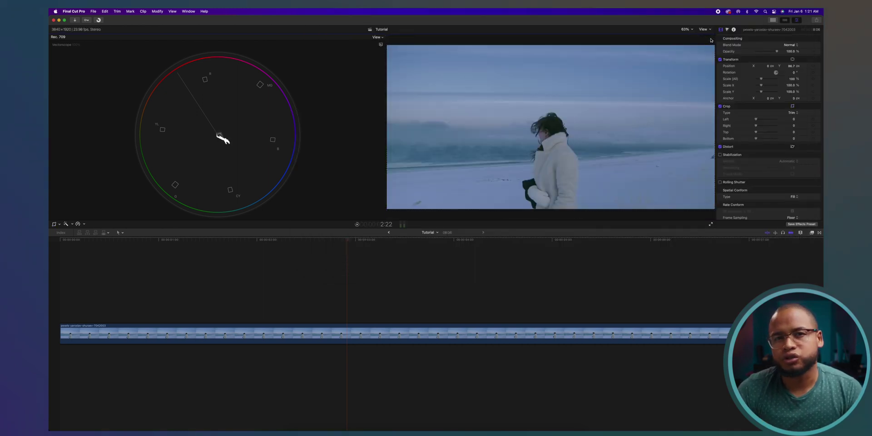
Step: Apply the Masks > Draw Mask effect to the snowy beach clip and close its shape
left_click(812, 233)
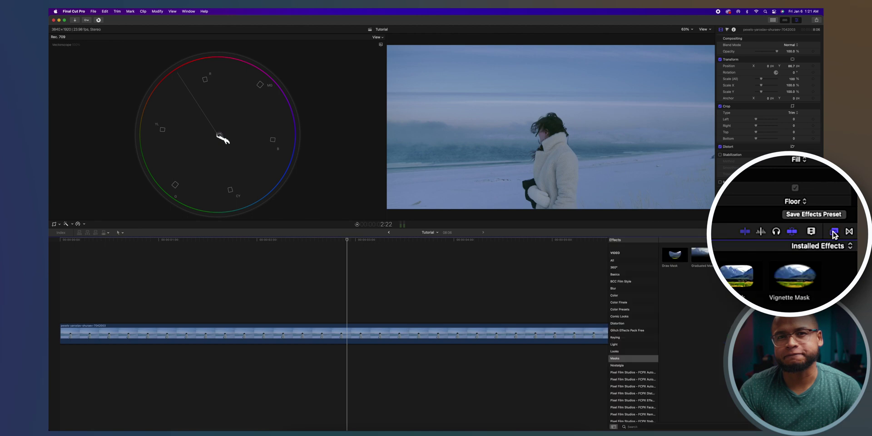
left_click(671, 260)
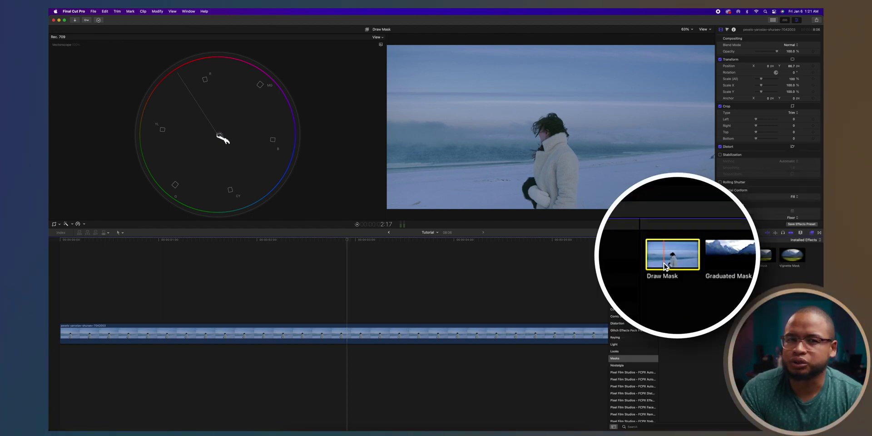
left_click(443, 327)
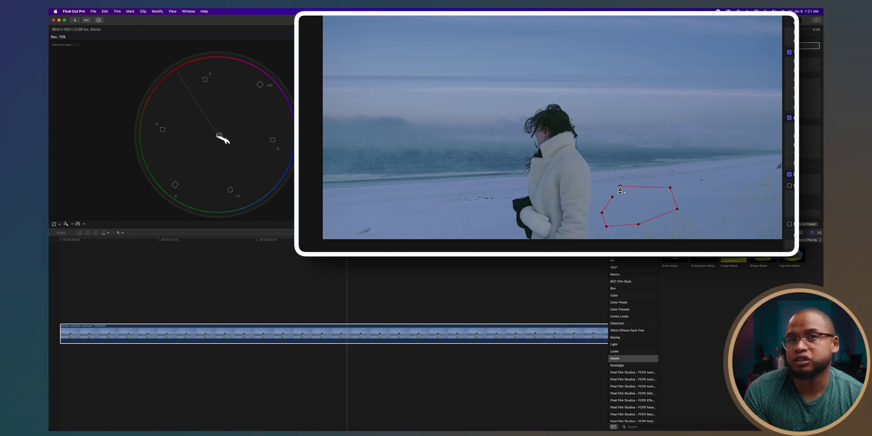
left_click(620, 187)
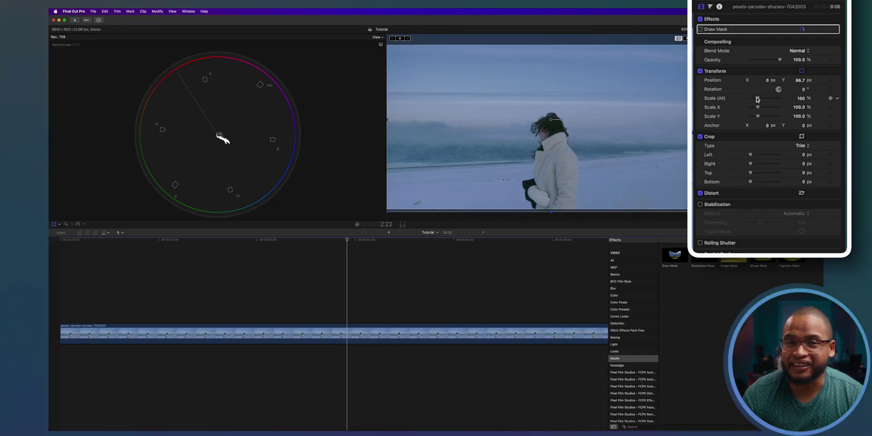
Step: Scale the clip to 764% and drag it until only plain pale sky fills the viewer
left_click_drag(758, 98, 794, 103)
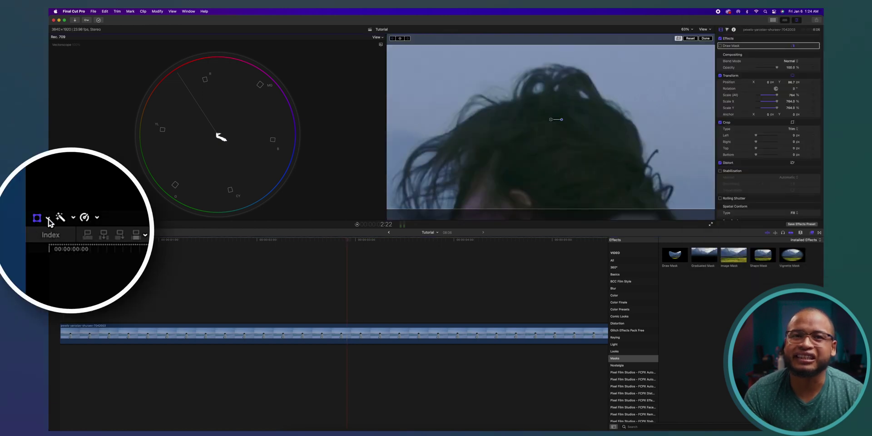
left_click(59, 224)
left_click_drag(503, 162, 368, 71)
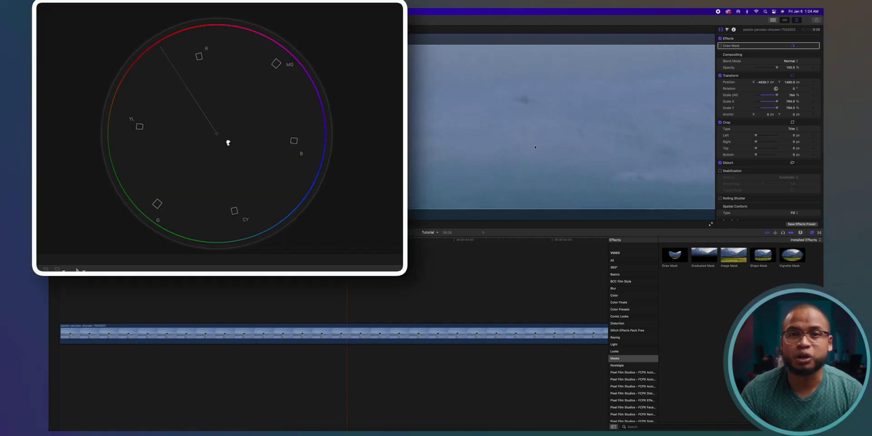
left_click_drag(535, 147, 543, 113)
left_click_drag(608, 135, 458, 215)
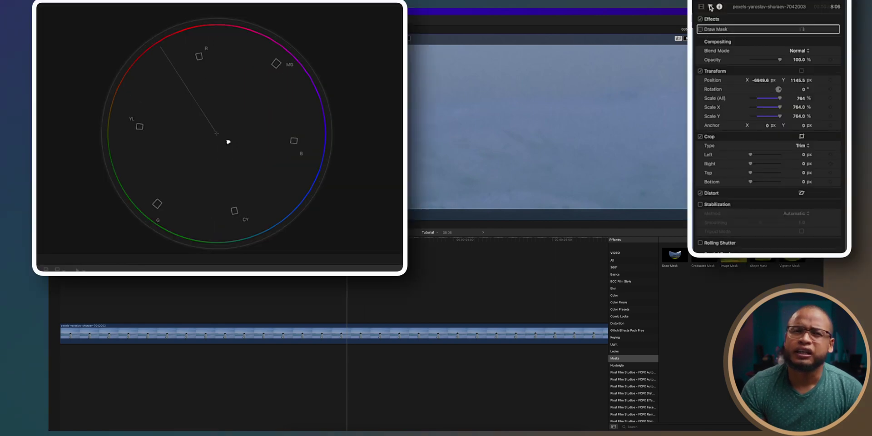
Step: Add a Color Wheels correction to the clip in the Color inspector
left_click(727, 30)
left_click(735, 18)
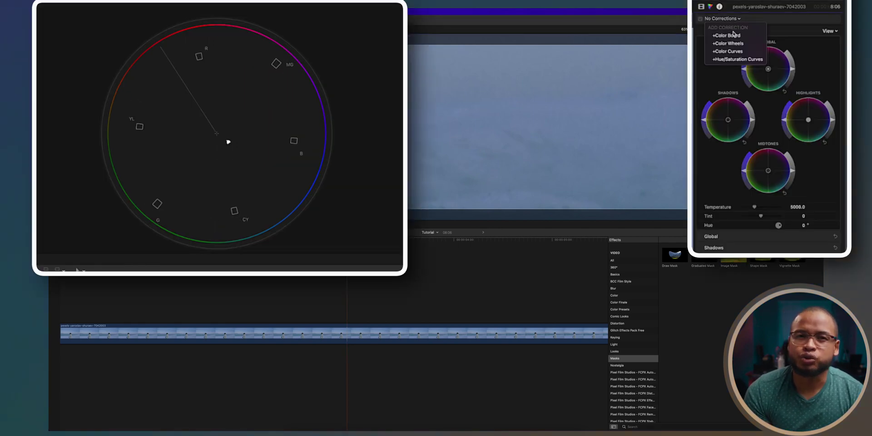
left_click(733, 44)
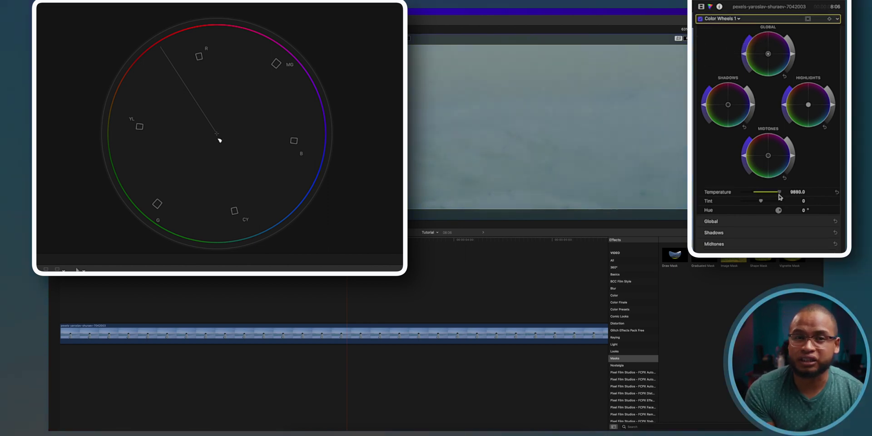
Step: Set Temperature to 8016 and nudge the shadows and highlights wheels to centre the vectorscope dot
left_click_drag(778, 197, 770, 192)
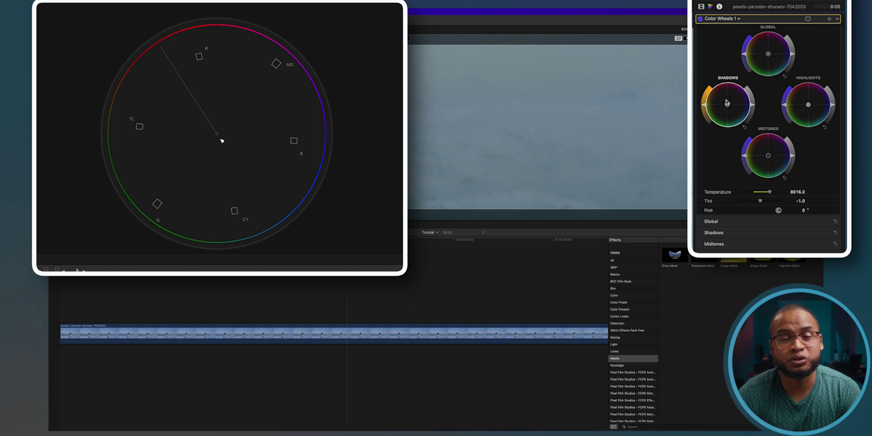
left_click_drag(727, 103, 726, 96)
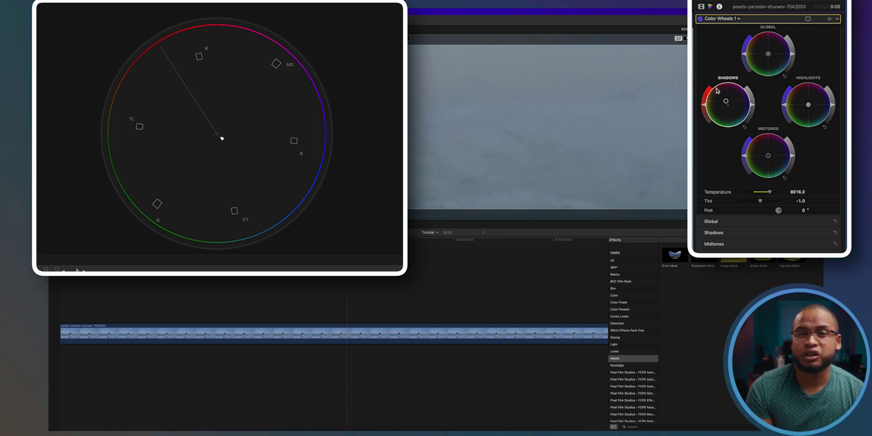
left_click_drag(808, 105, 800, 94)
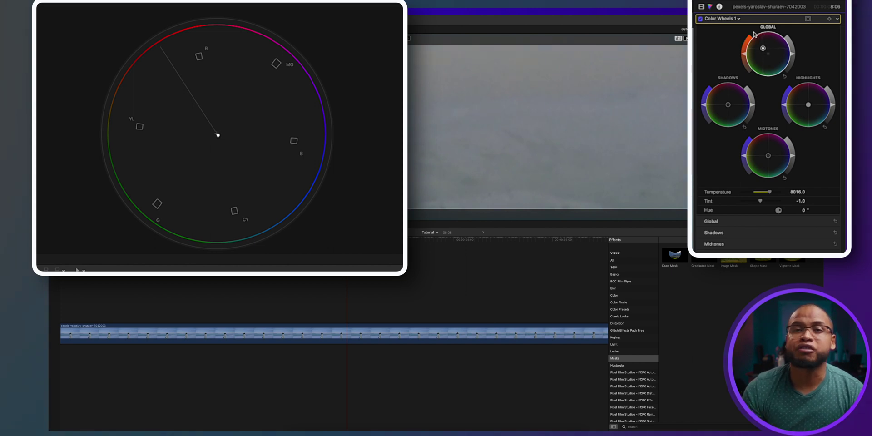
scroll(767, 54, "up", 1)
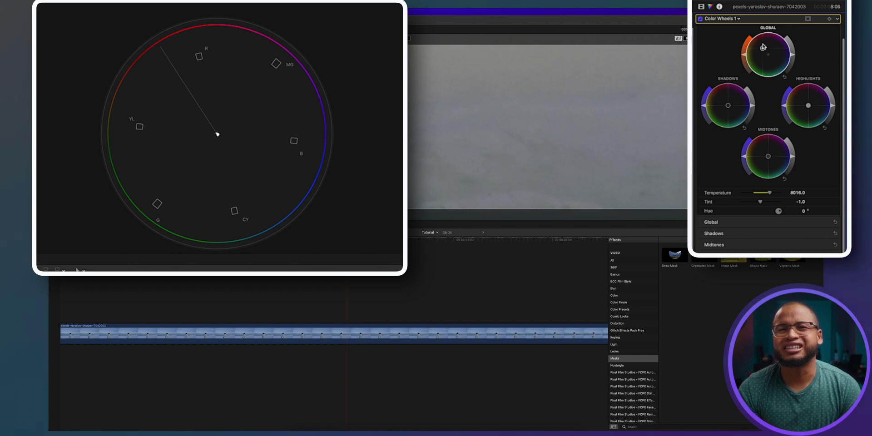
scroll(763, 47, "up", 1)
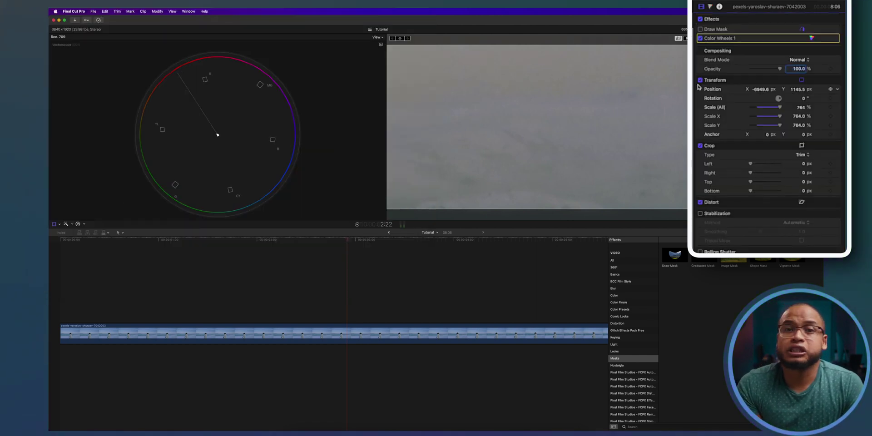
Step: Switch off the clip's Transform effect in the Video inspector to restore the full beach shot
left_click(700, 80)
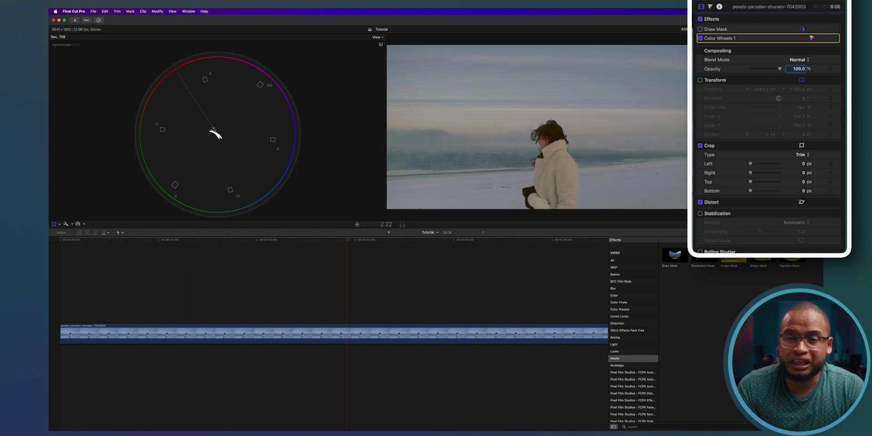